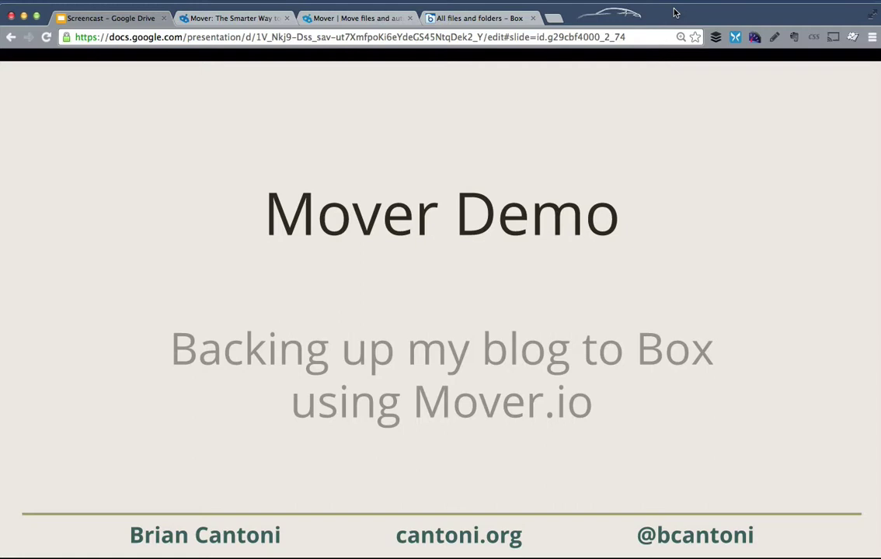
- Switch from the 'Mover Demo' Google Slides tab to the Mover.io Connectors page
key("ctrl+Tab")
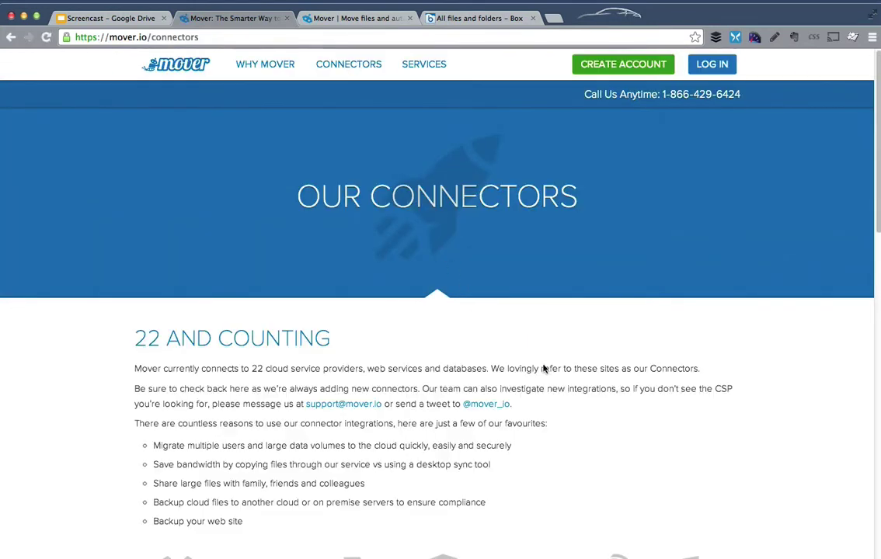
- Scroll through the Mover.io Connectors page listing the 22 supported connectors
scroll(548, 368, "down", 10)
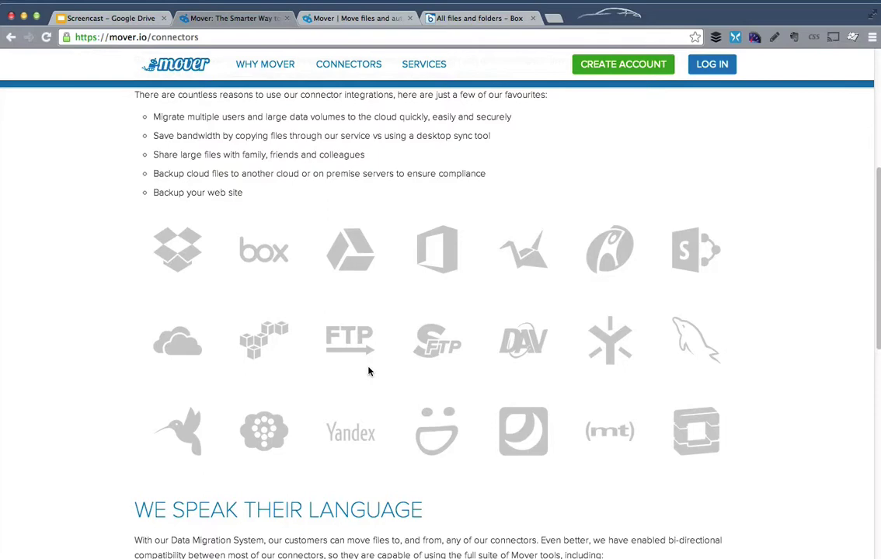
scroll(367, 368, "up", 3)
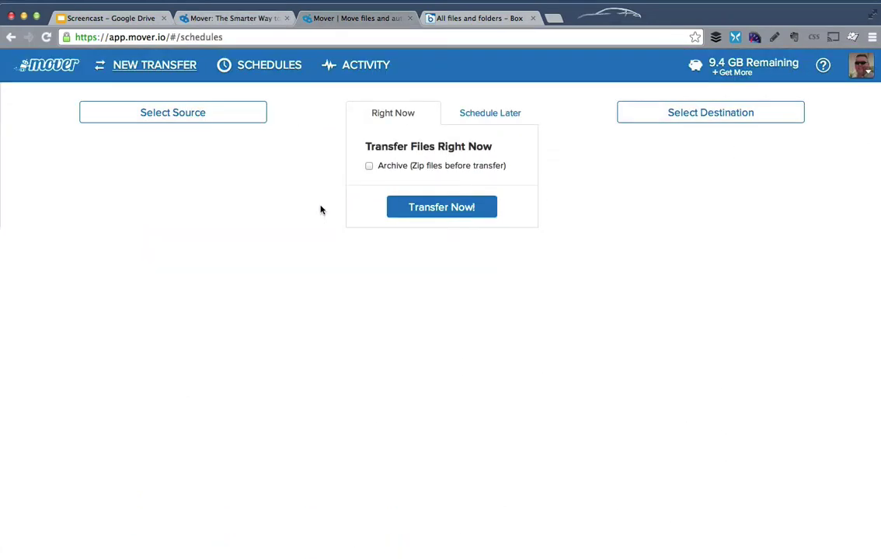
- Start a new transfer and bring up the source connector choices
left_click(158, 66)
left_click(169, 117)
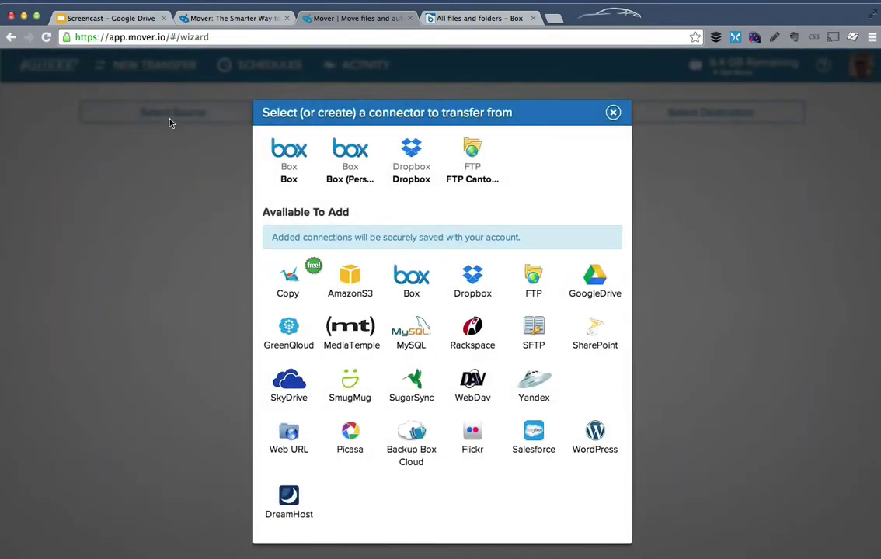
- Add an FTP source connector 'Cantoni FTP Bak' for server cantoni.org with the FTP username and password
left_click(535, 277)
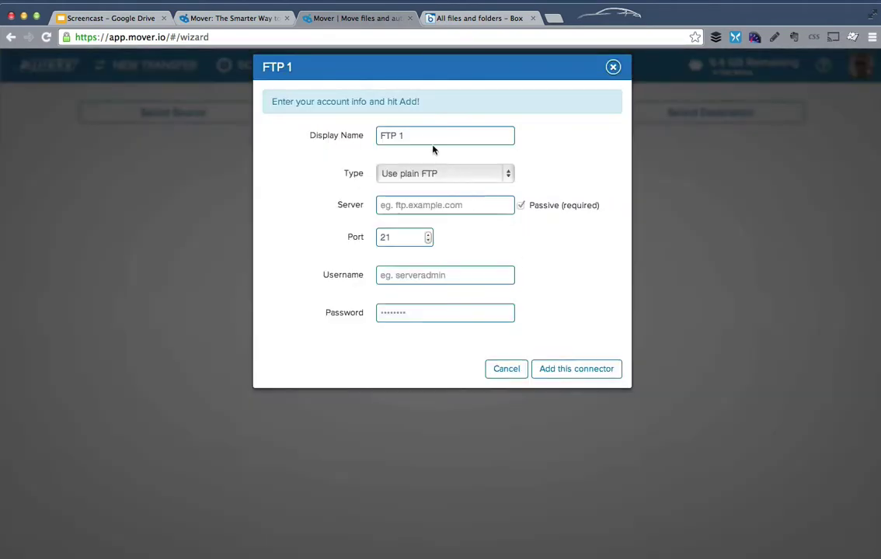
left_click_drag(422, 136, 335, 143)
type("Cantoni ")
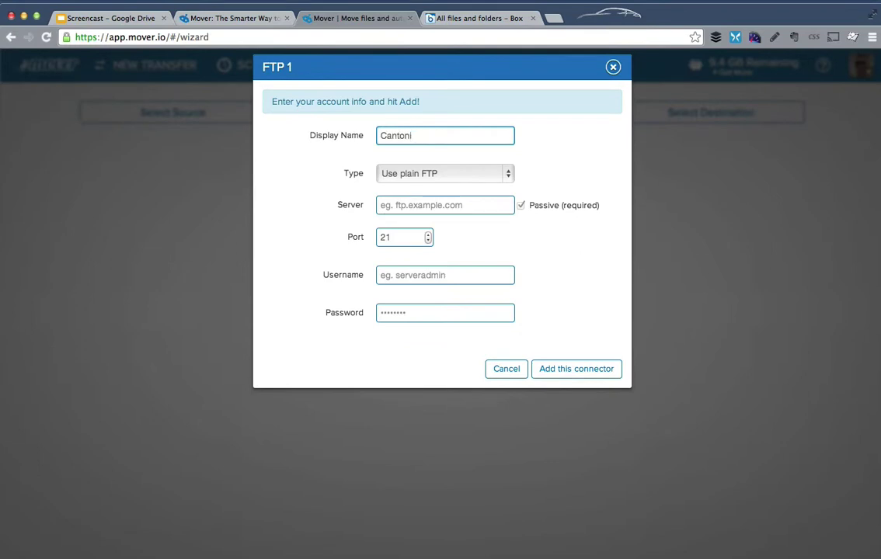
type("FTP Bak")
left_click(415, 208)
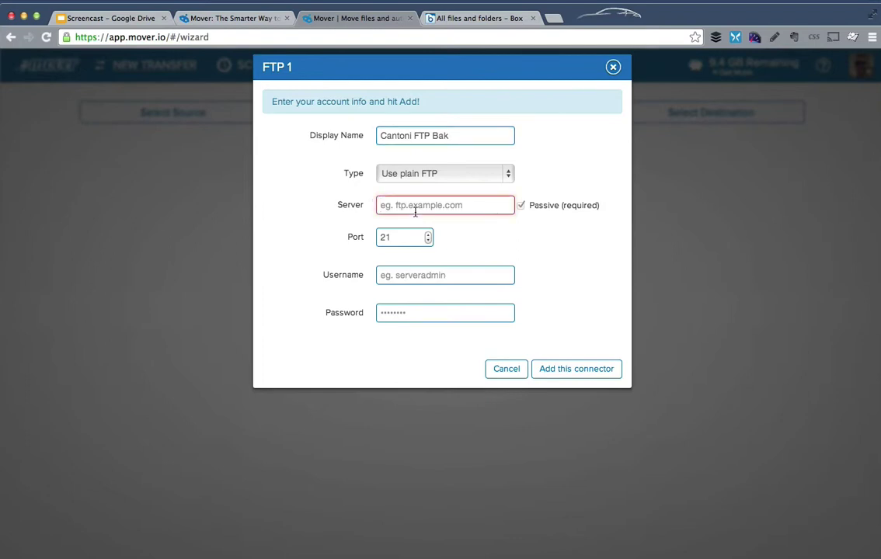
type("cantoni.org")
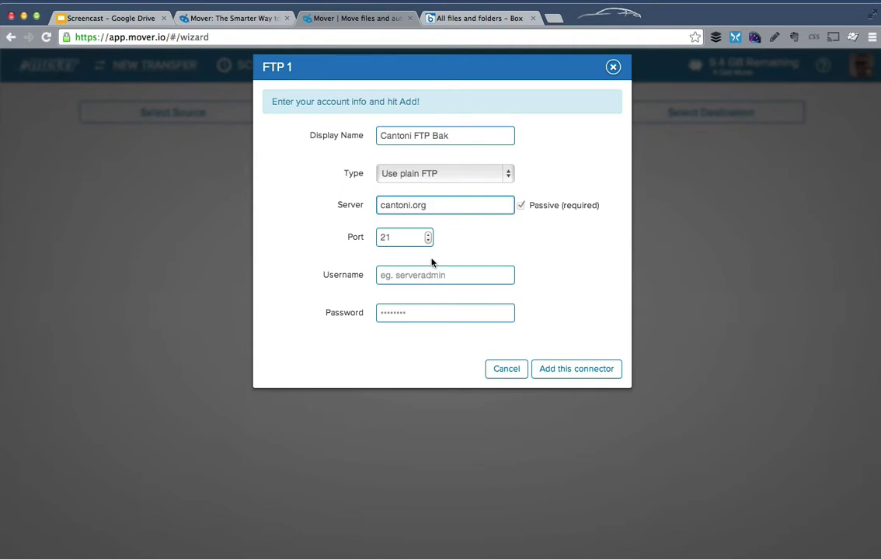
left_click(436, 274)
type("bcantoni")
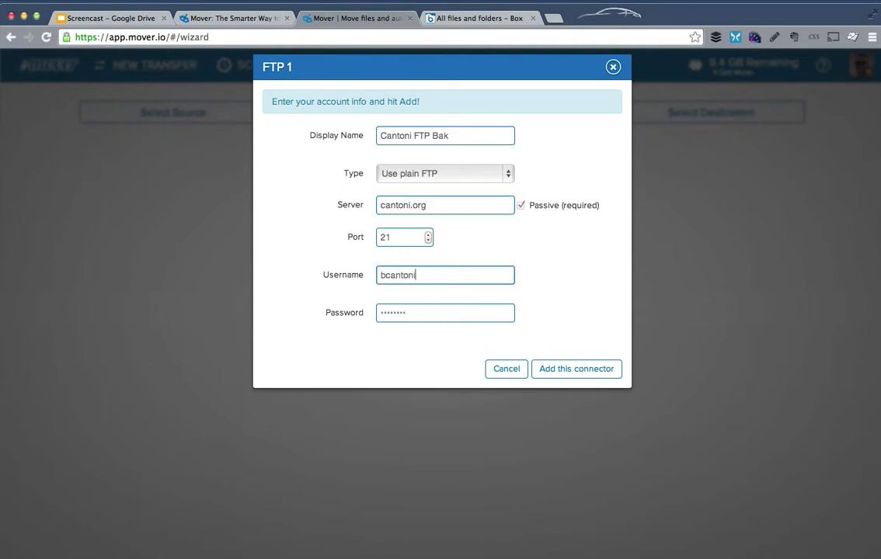
type("_bak")
key("Tab")
type("•••••••••")
left_click(565, 369)
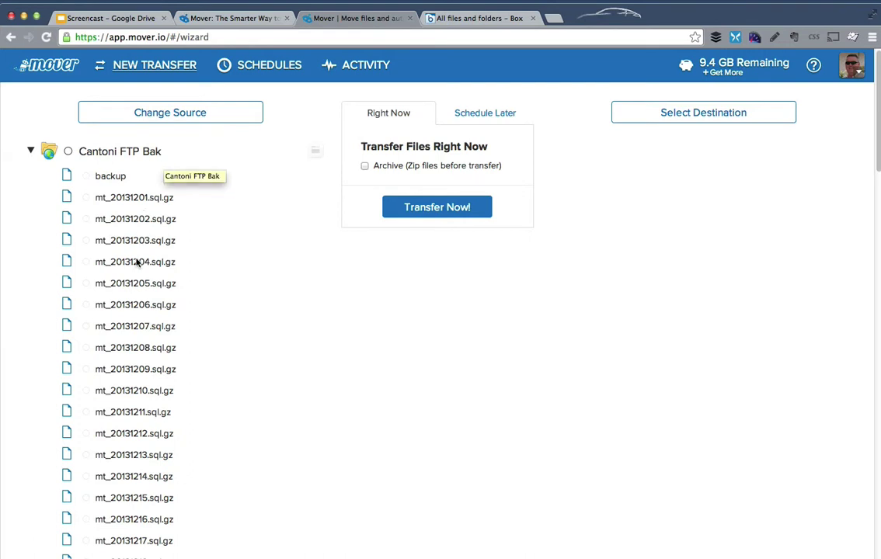
- Select the entire Cantoni FTP Bak root folder of .sql.gz backups as the source
scroll(110, 262, "down", 10)
scroll(136, 262, "down", 13)
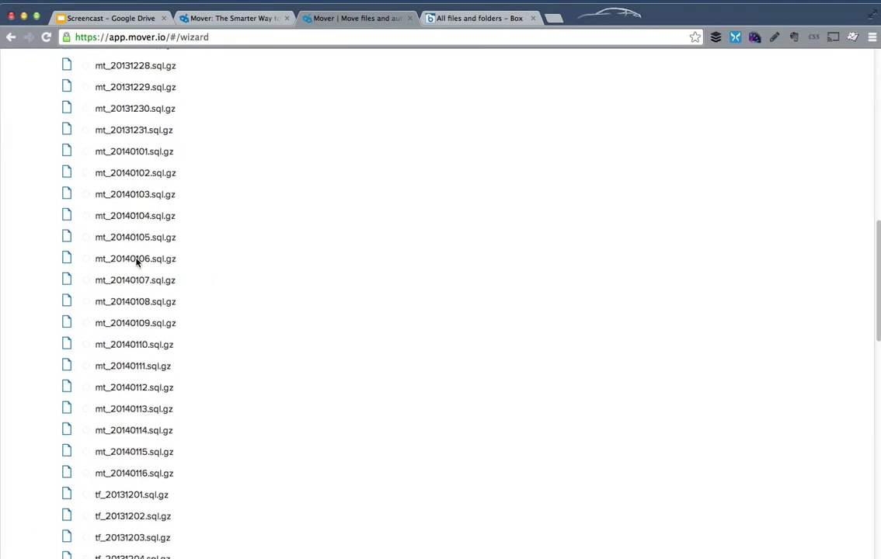
scroll(136, 263, "up", 15)
scroll(137, 262, "up", 8)
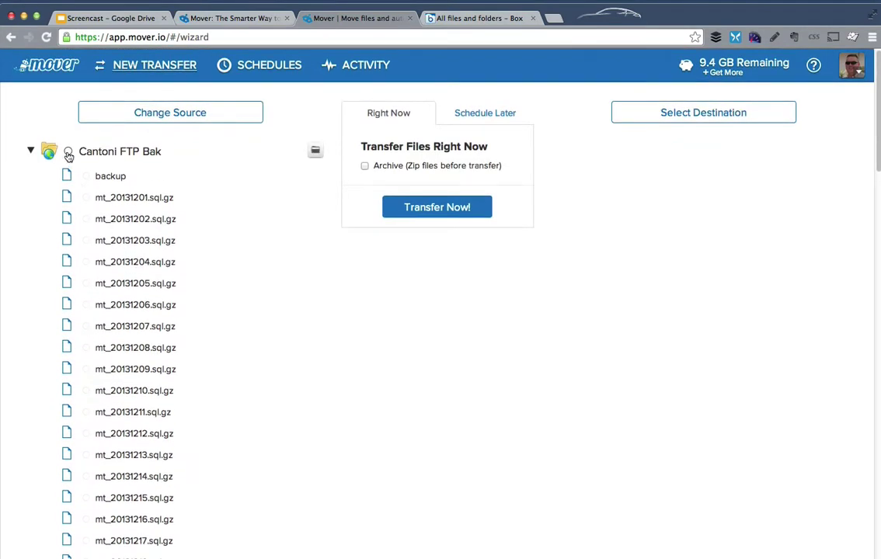
left_click(68, 153)
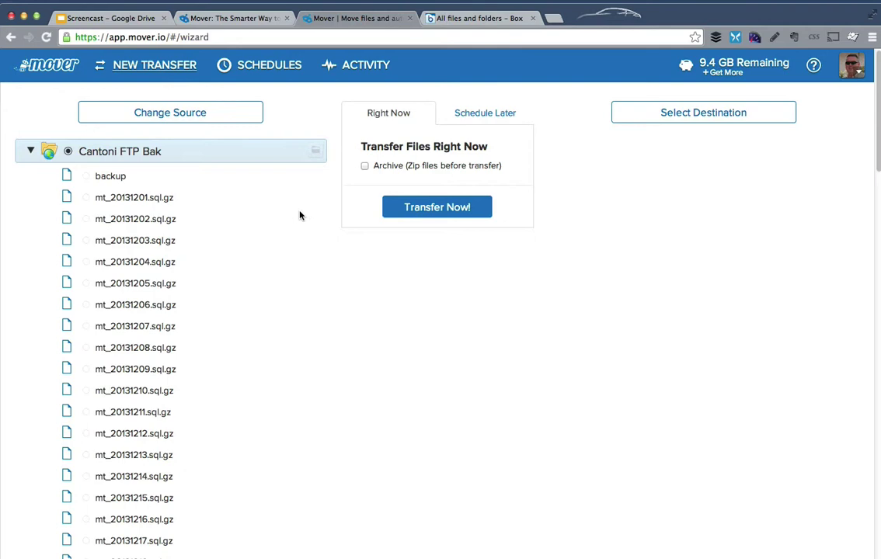
- Set Box (Personal) as destination, creating and selecting a new BAK folder under Backups
left_click(679, 115)
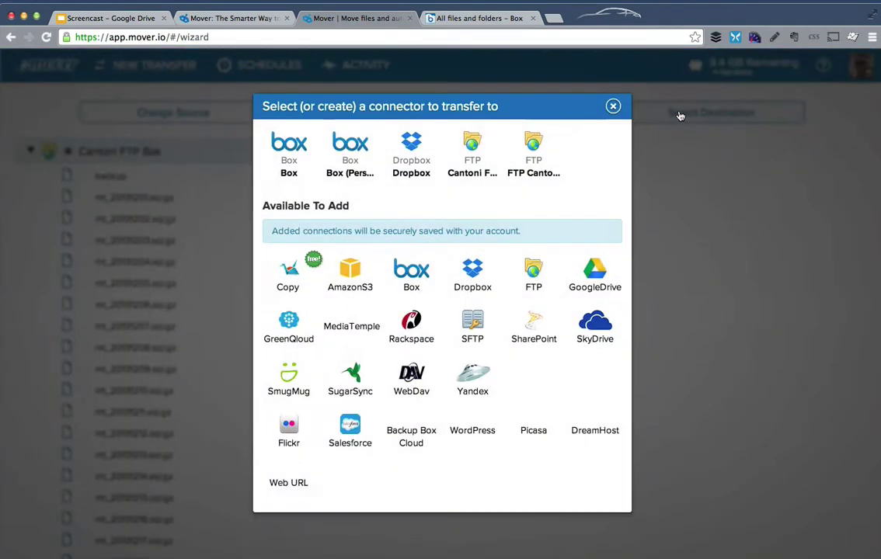
left_click(349, 146)
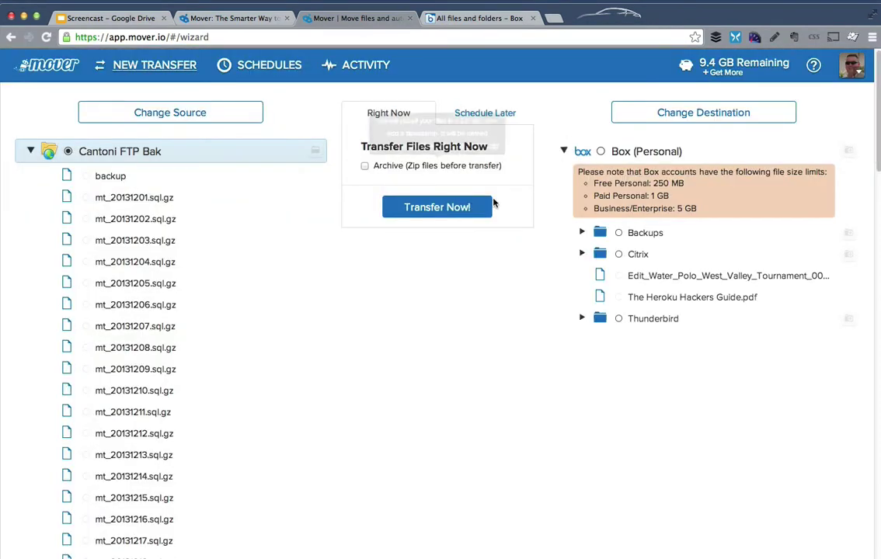
left_click(629, 233)
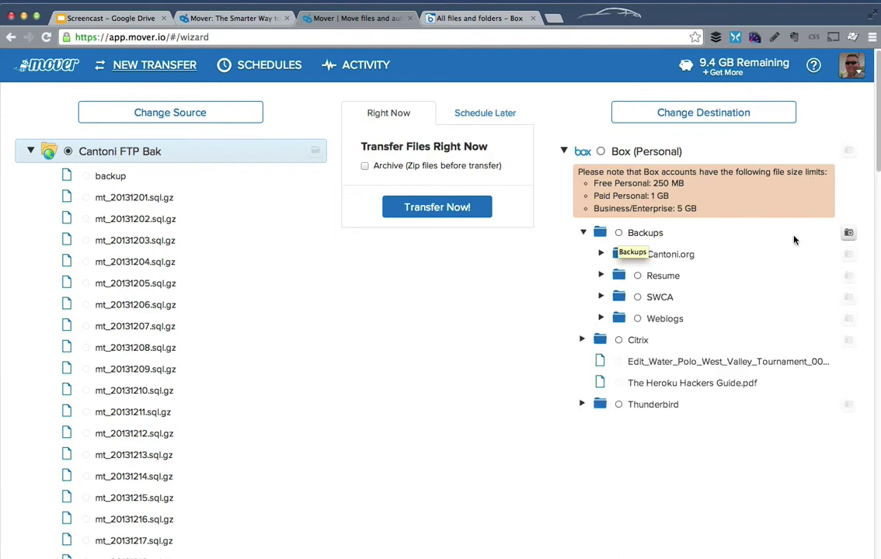
left_click(848, 233)
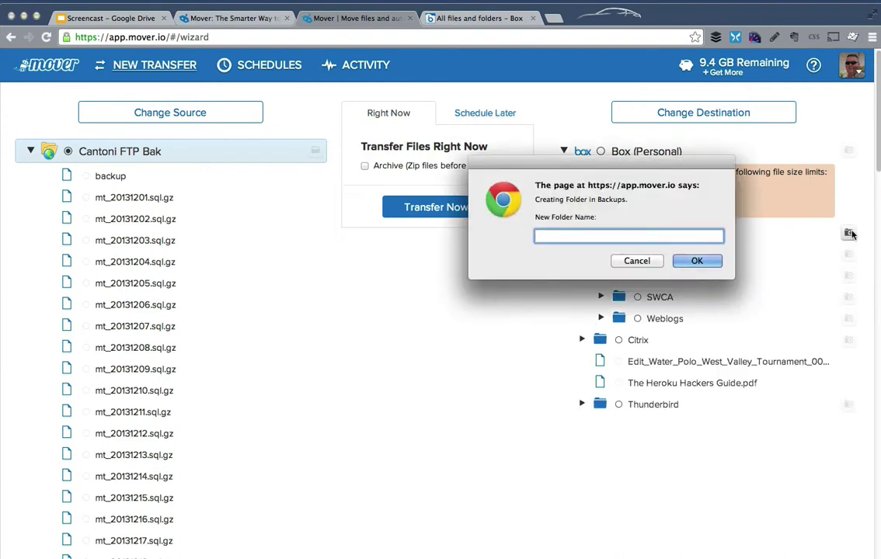
type("BAK")
left_click(696, 260)
left_click(638, 254)
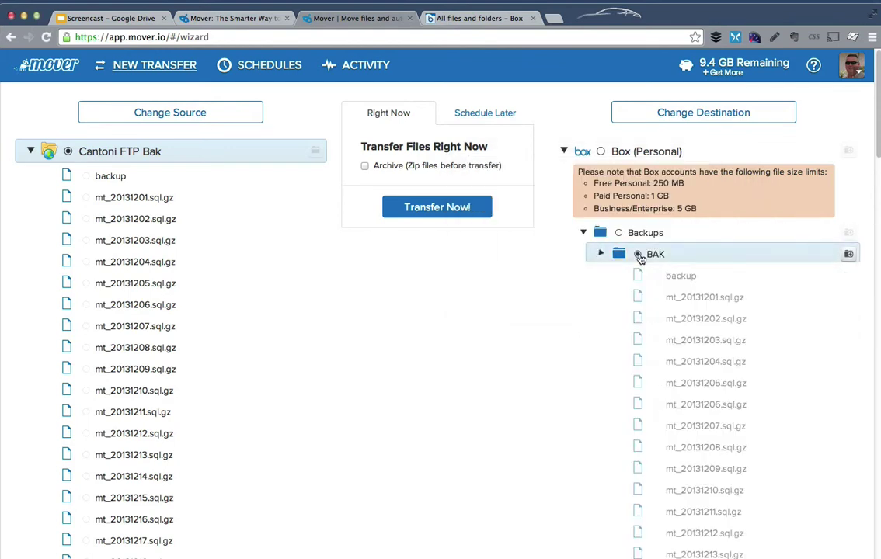
- Save a daily incremental schedule at 18:00, run the BAK schedule now, then go to Box
left_click(486, 114)
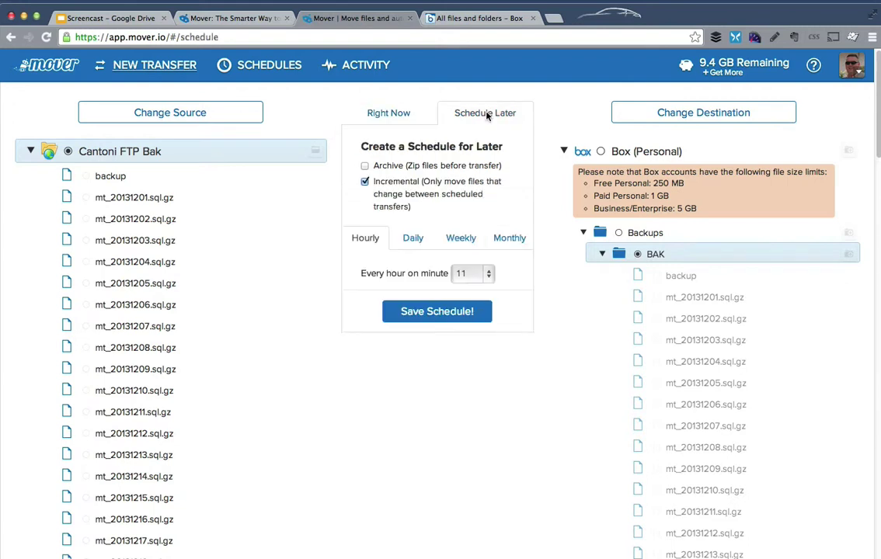
mouse_move(414, 191)
left_click(407, 240)
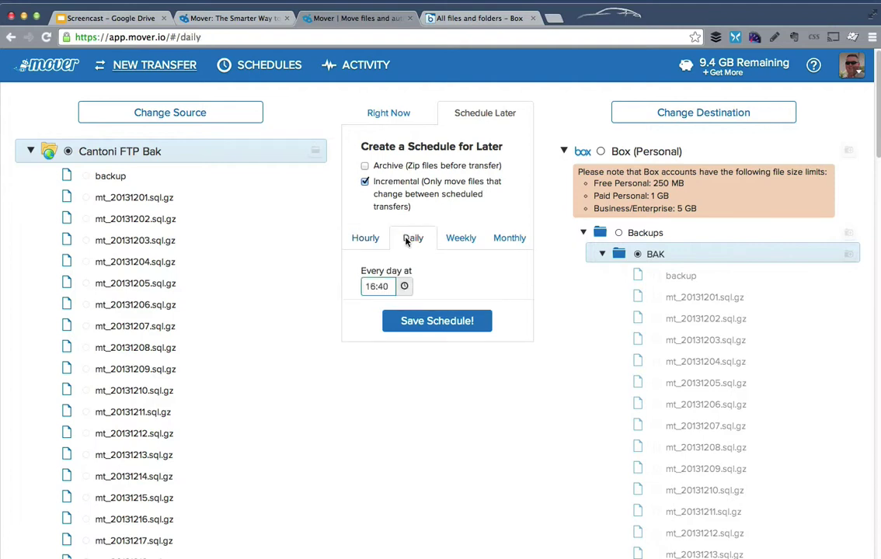
left_click(404, 288)
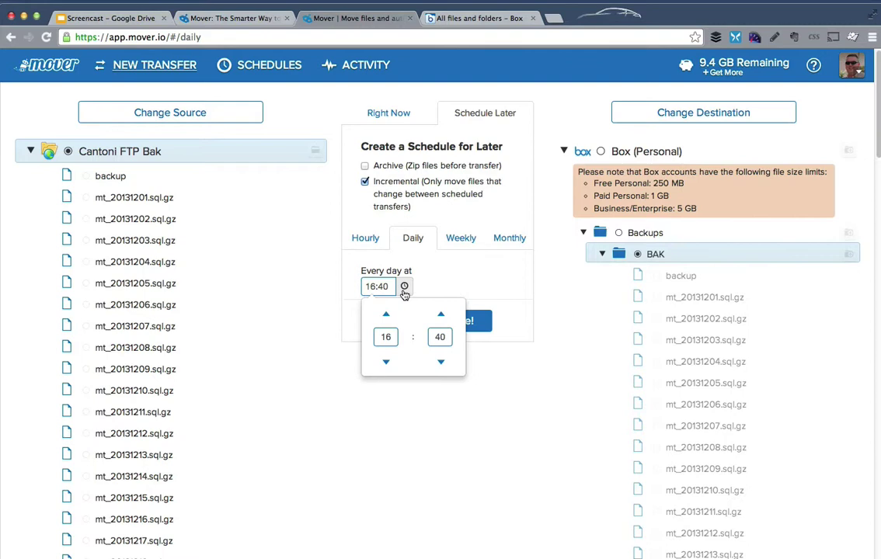
double_click(386, 313)
left_click(455, 321)
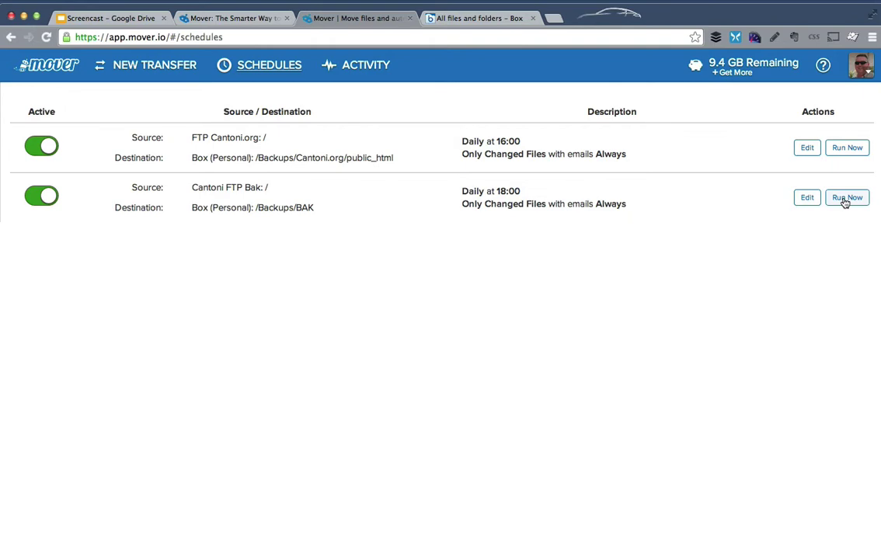
left_click(845, 198)
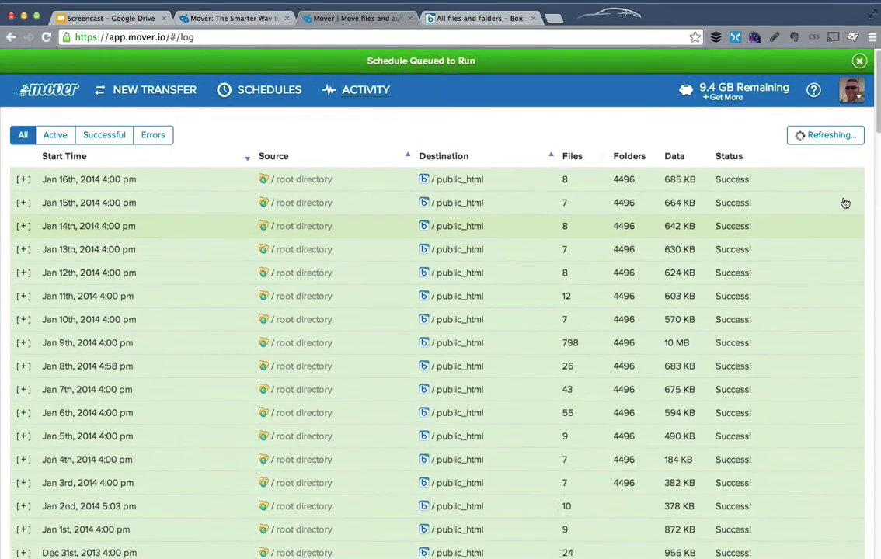
left_click(470, 19)
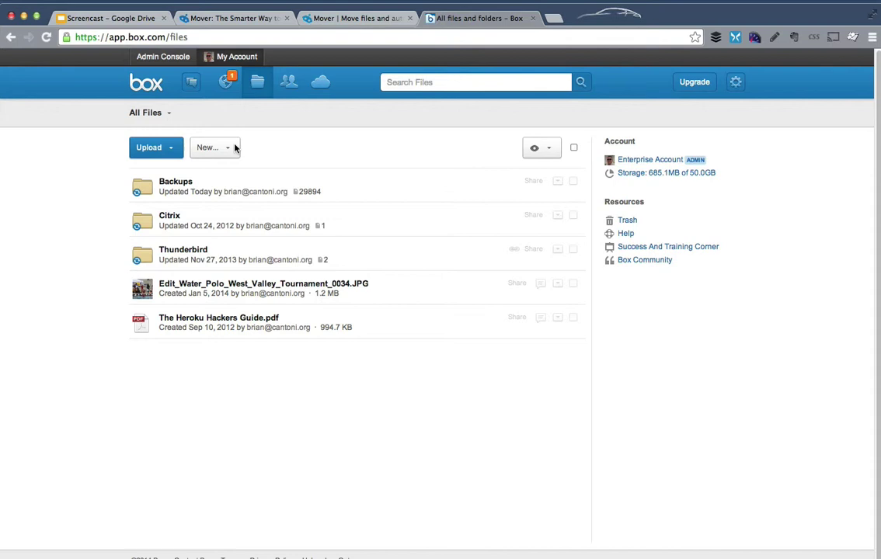
- Browse into Backups › Cantoni.org › public_html in Box and scroll its year folders
left_click(176, 186)
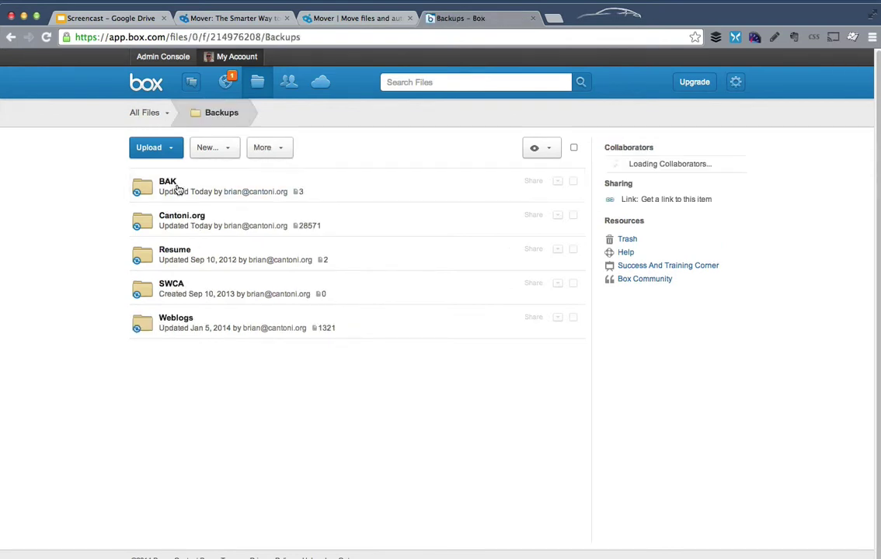
left_click(182, 223)
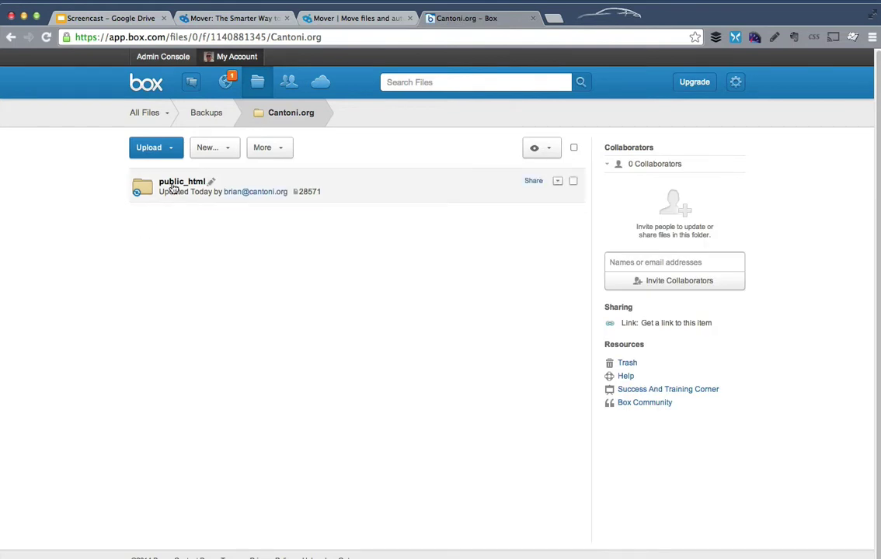
left_click(173, 188)
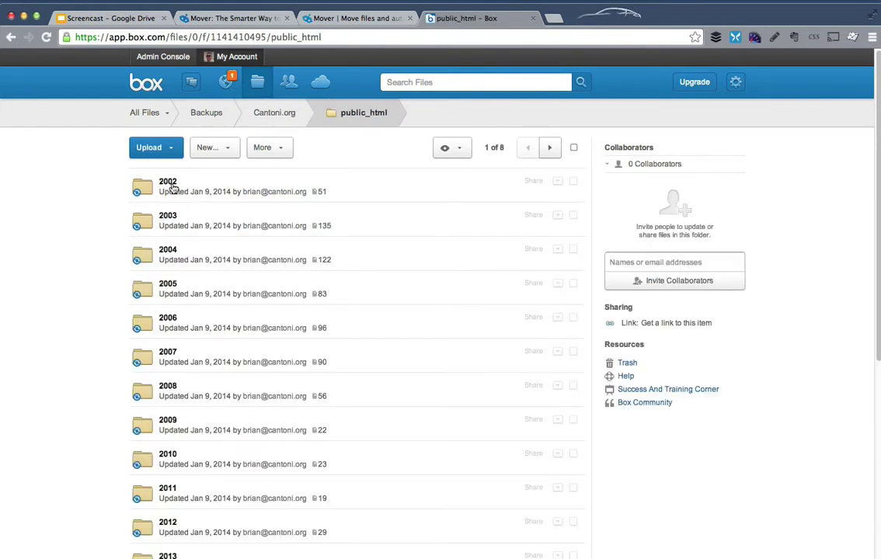
scroll(183, 206, "down", 5)
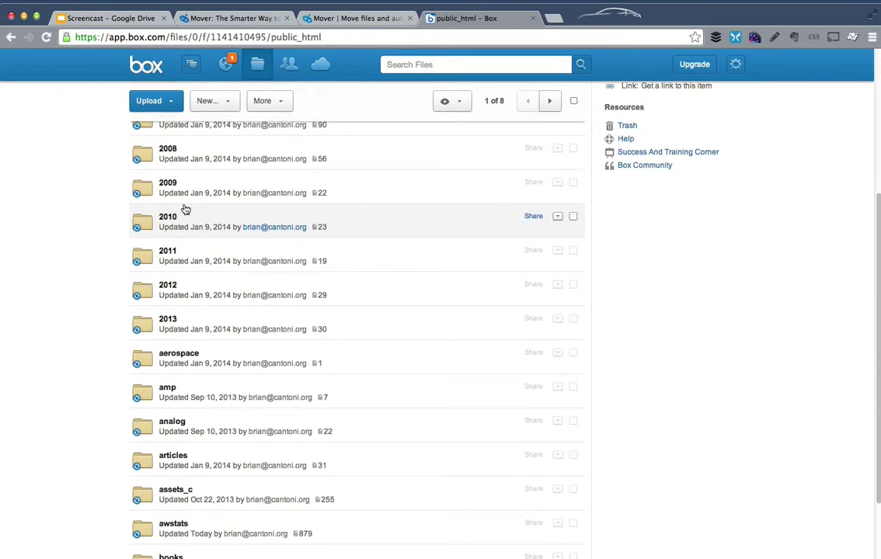
scroll(185, 209, "up", 5)
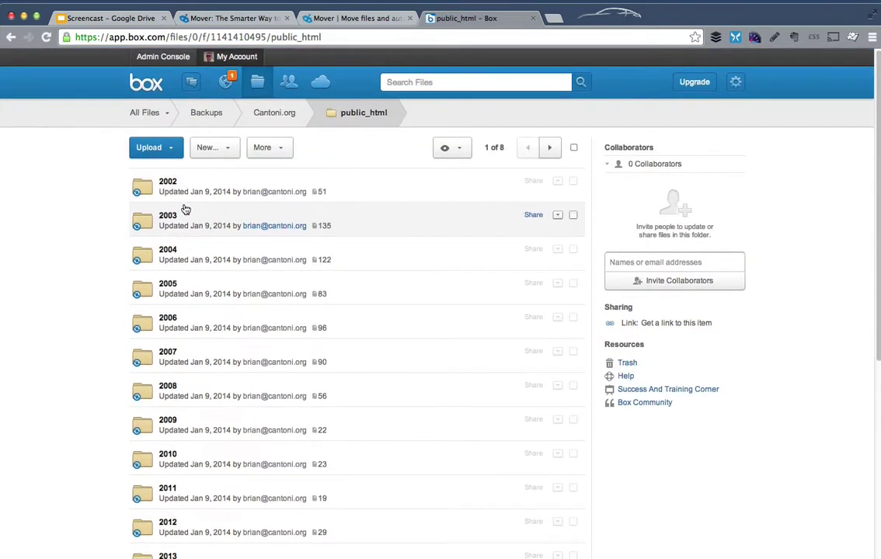
- Check Box recent updates for Mover's uploads into BAK, then return to Mover's activity log
left_click(225, 84)
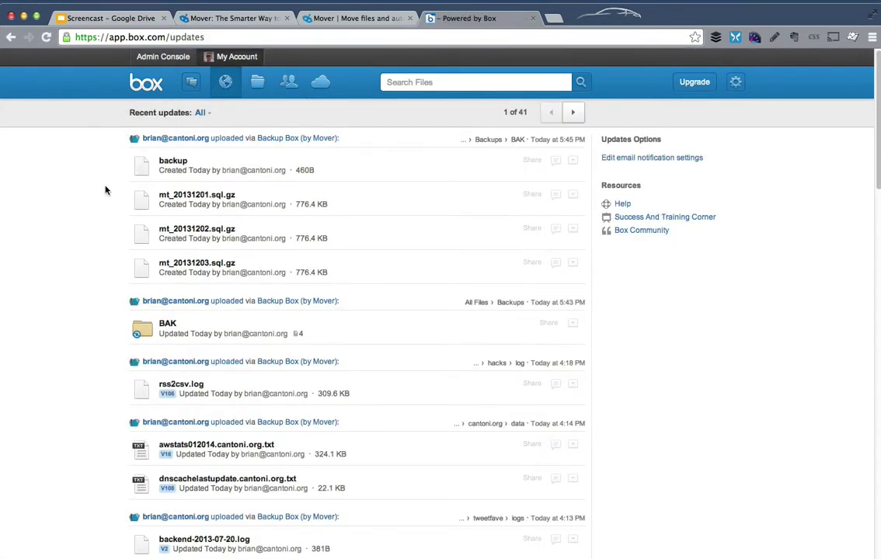
scroll(183, 334, "down", 3)
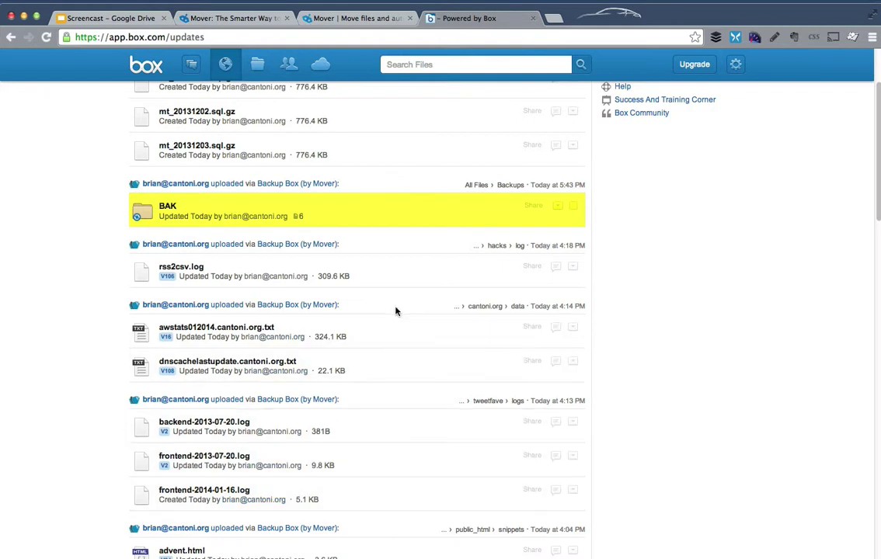
scroll(395, 309, "up", 4)
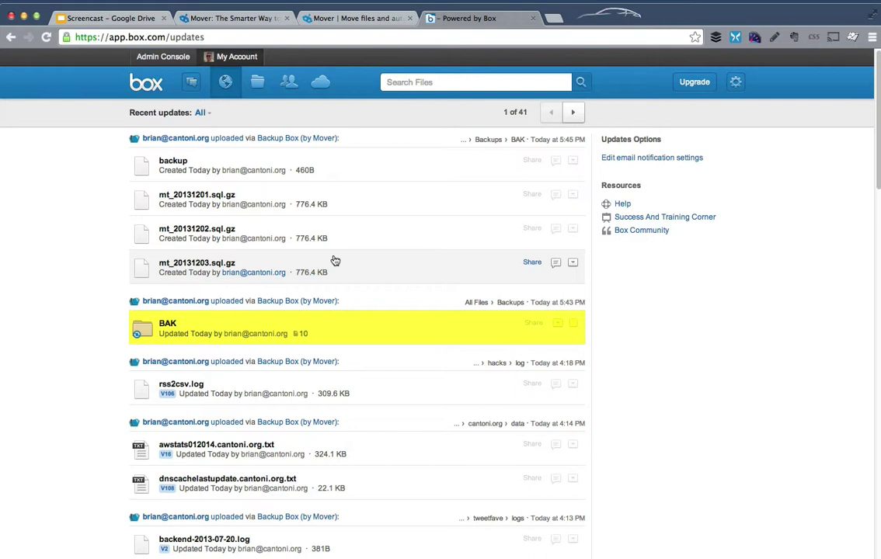
key("super+r")
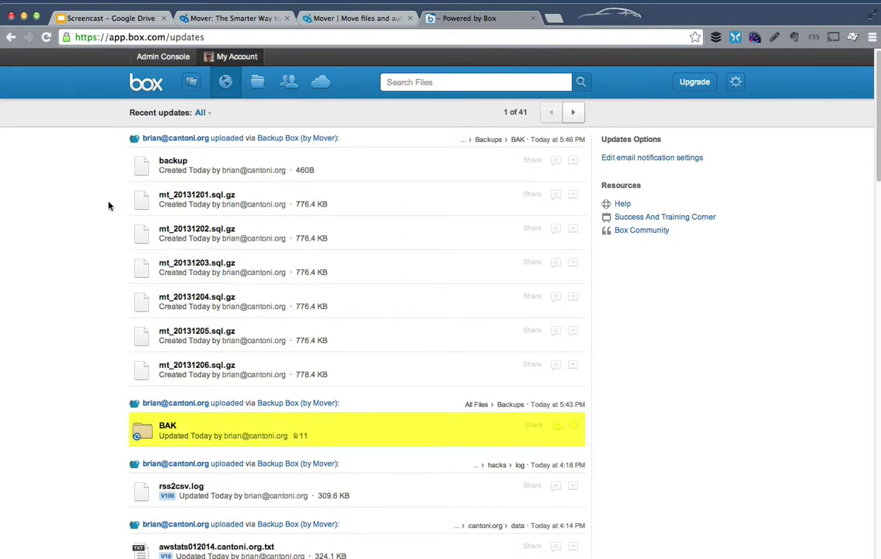
left_click(199, 17)
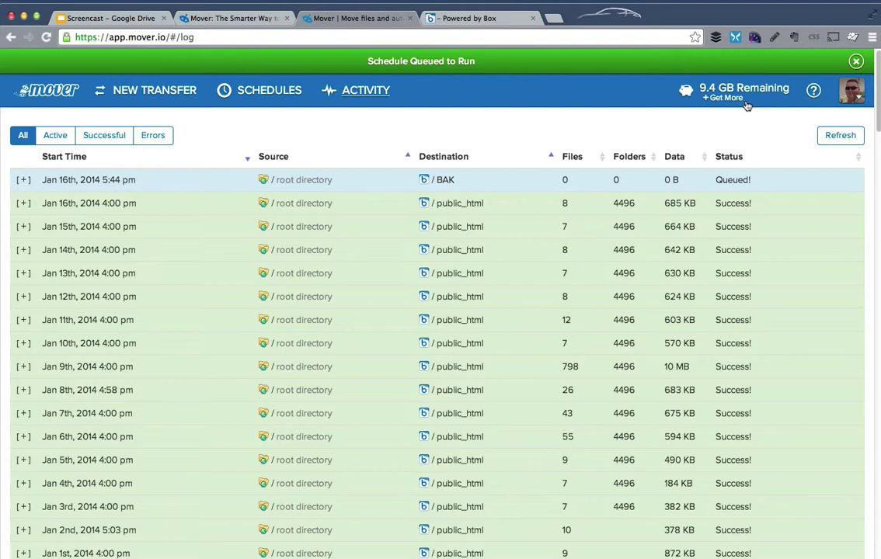
- View the Add Credit offer of 25 GB for $25, then dismiss it and the queued notice
left_click(728, 91)
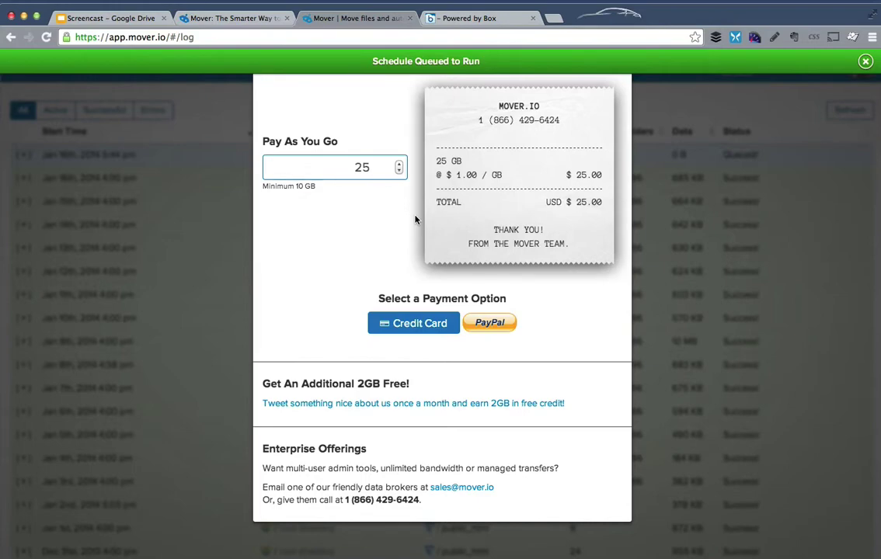
left_click(865, 60)
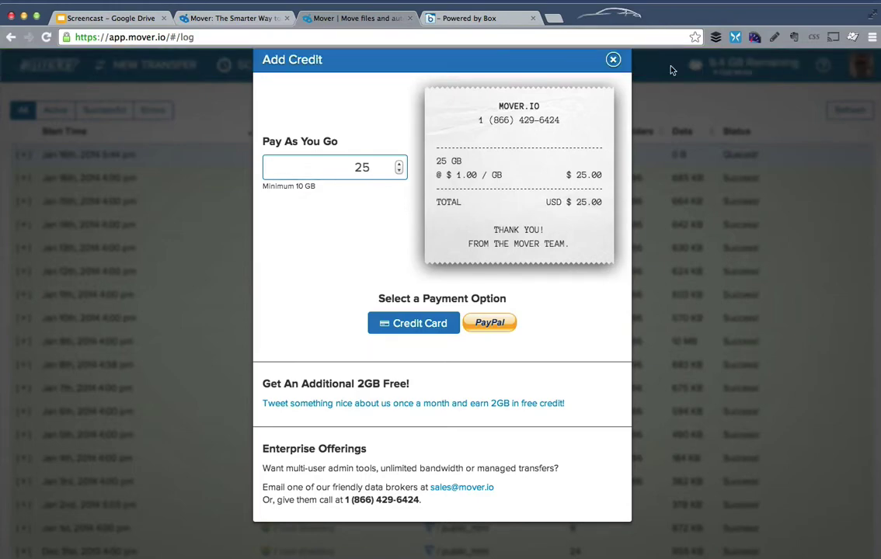
left_click(612, 60)
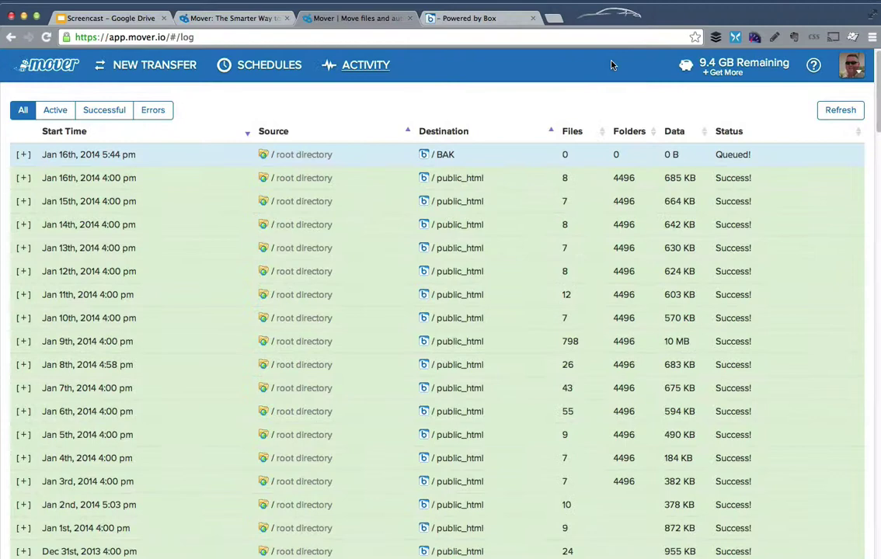